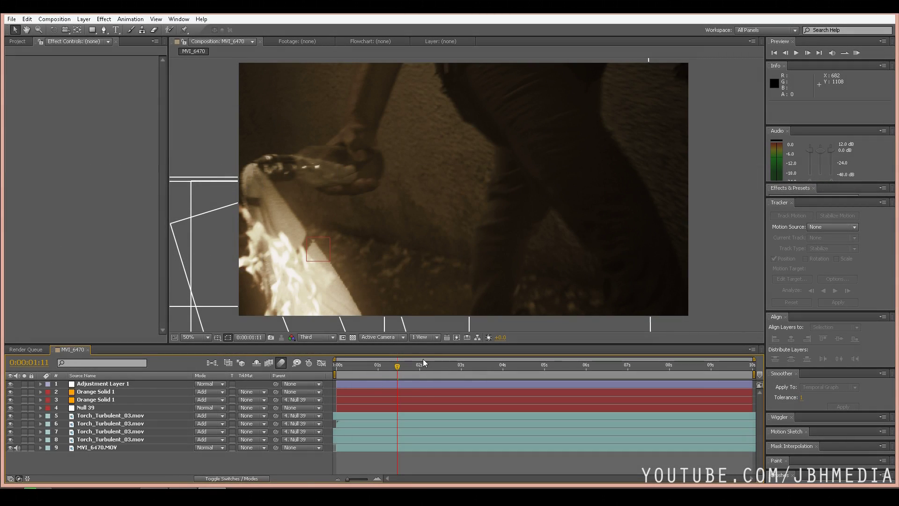
Preview the comp, park at 0:00:01:16, and toggle the orange solid glow to compare.
key("KP_0")
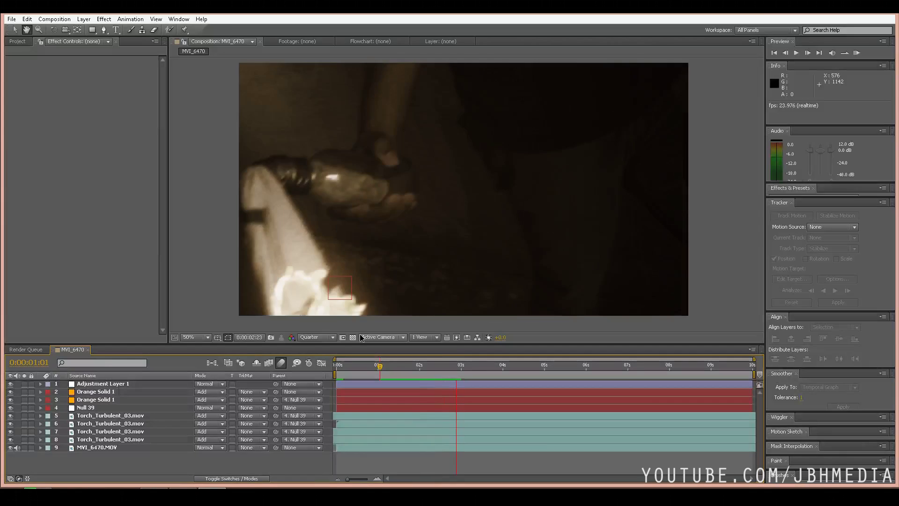
key("v")
left_click_drag(380, 367, 406, 372)
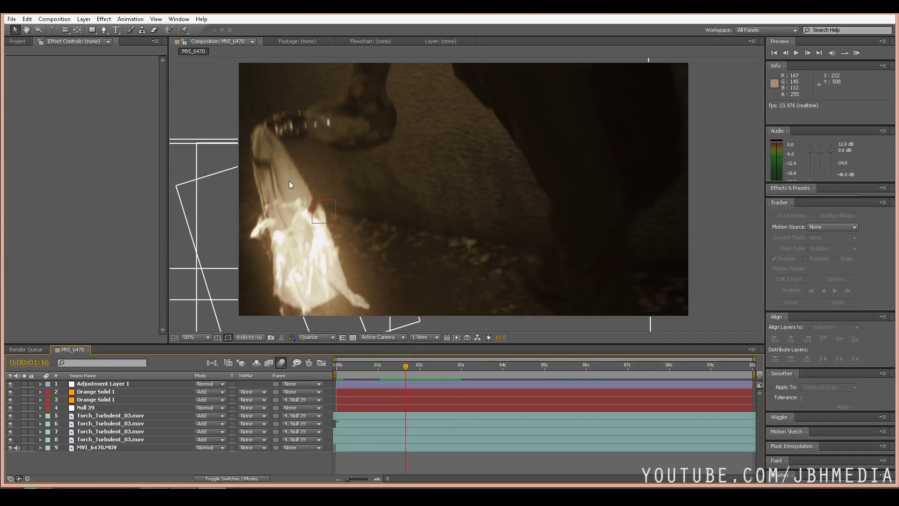
left_click(10, 399)
left_click(11, 400)
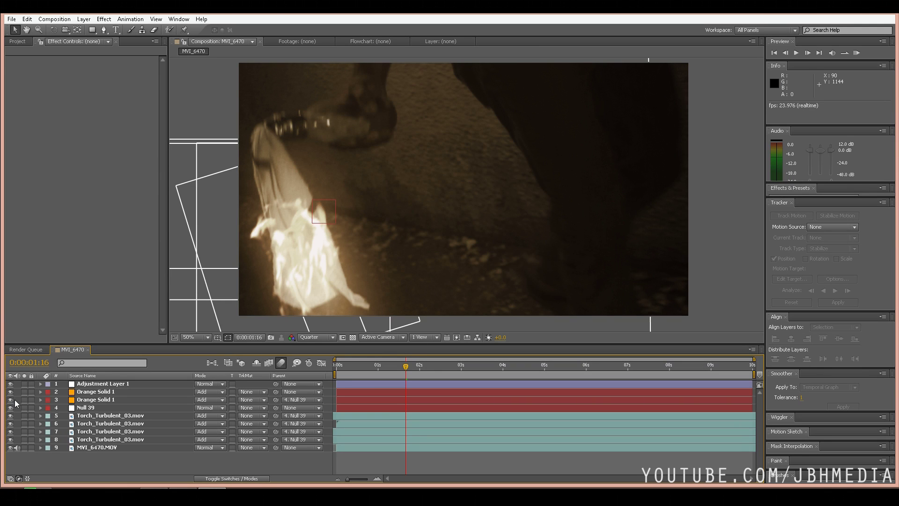
Duplicate Null 39, the four Torch_Turbulent_03.mov layers and MVI_6470.MOV.
left_click(107, 415)
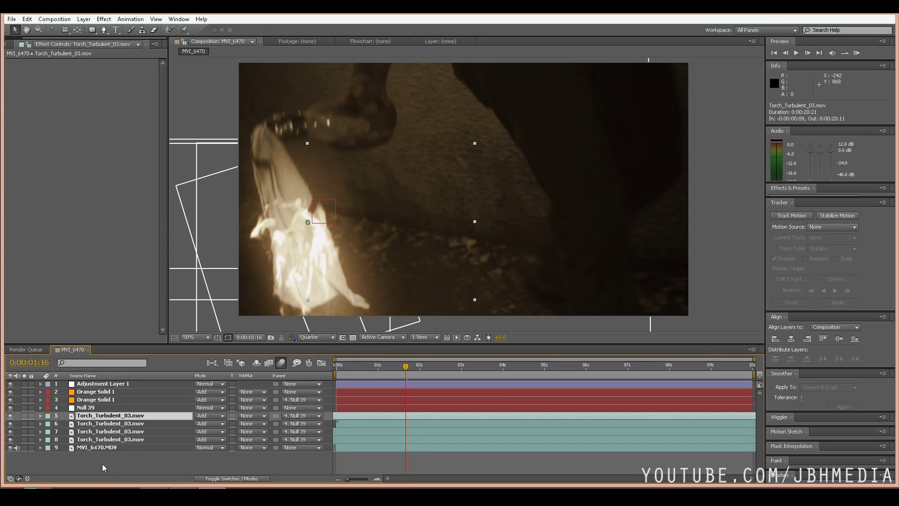
left_click(101, 439, "shift")
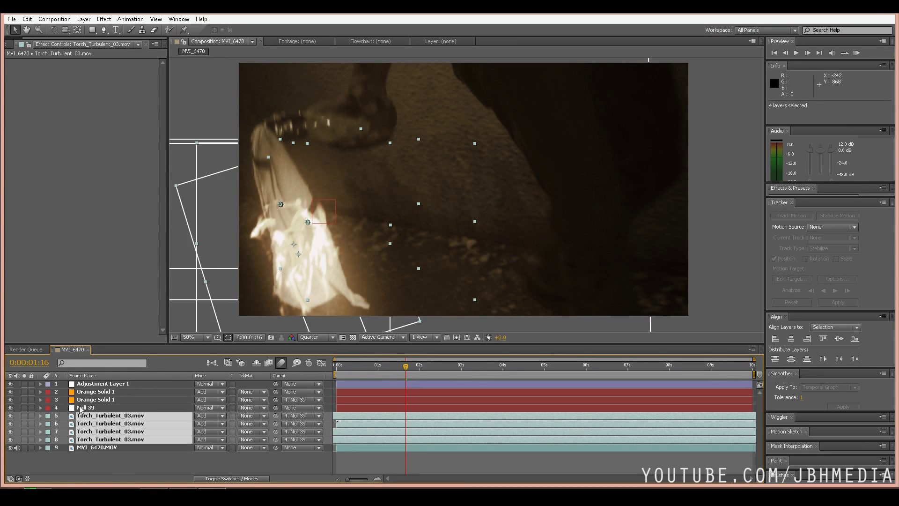
left_click(87, 409, "ctrl")
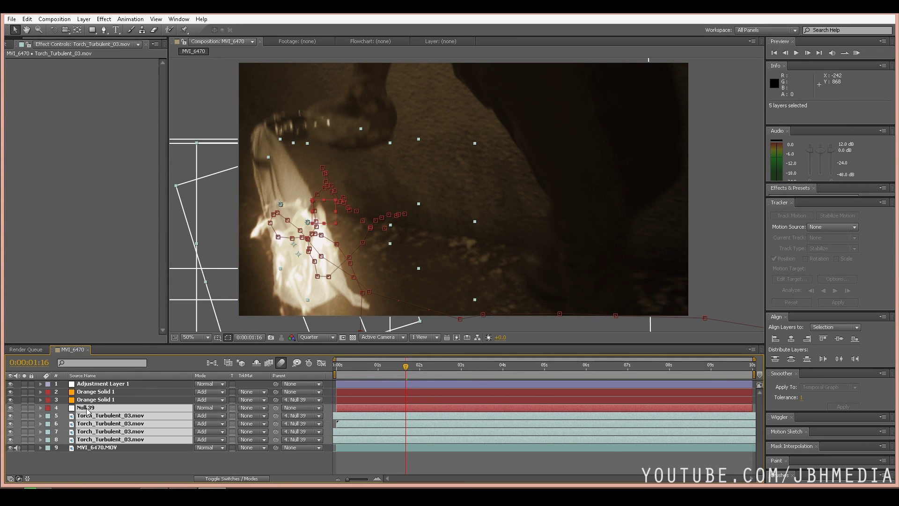
left_click(94, 448, "ctrl")
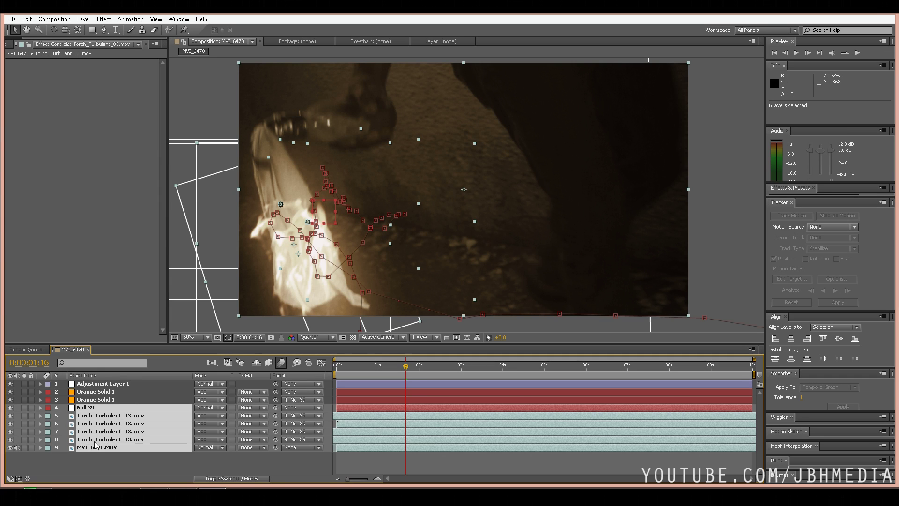
key("ctrl+d")
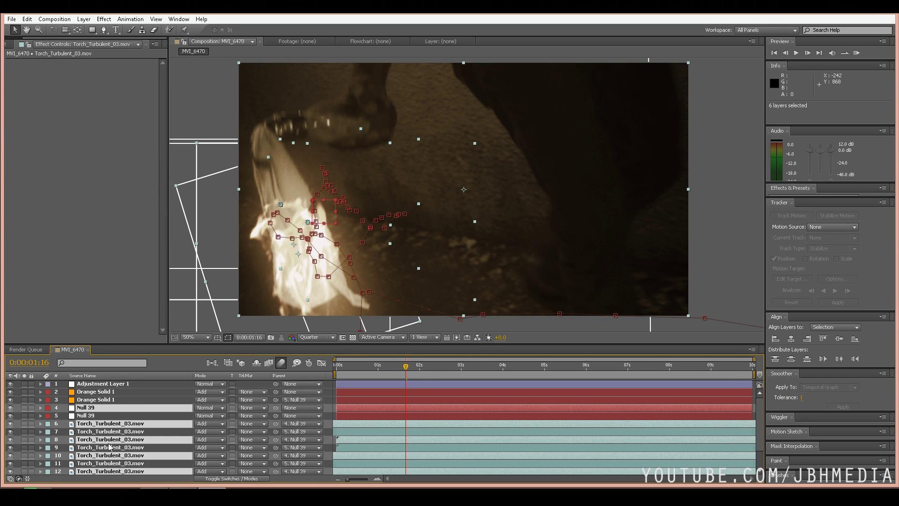
left_click_drag(93, 407, 93, 409)
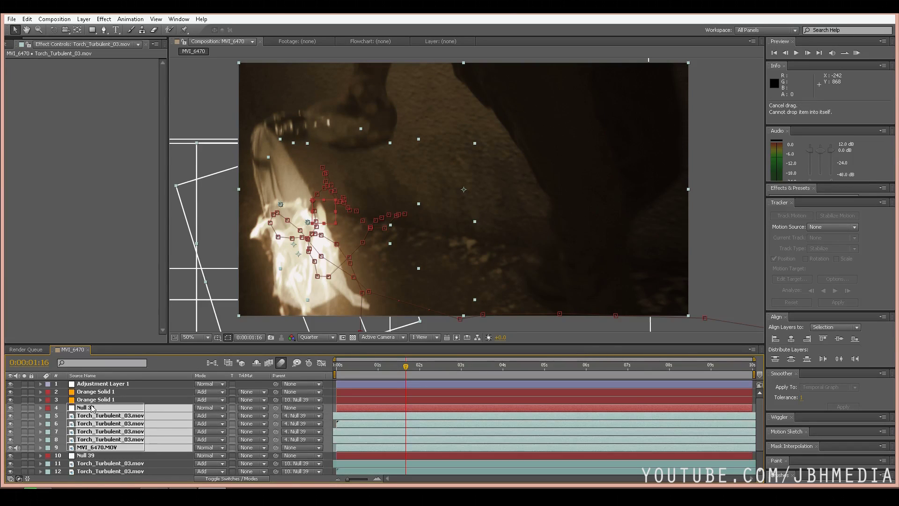
Pre-compose the selected null, torch and footage layers into a precomp named 'displacement'.
left_click(85, 20)
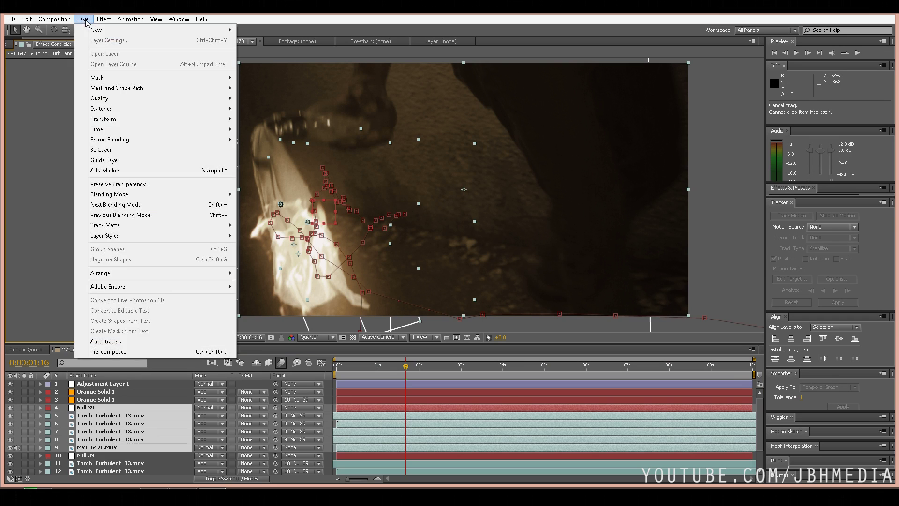
left_click(113, 351)
type("displacement")
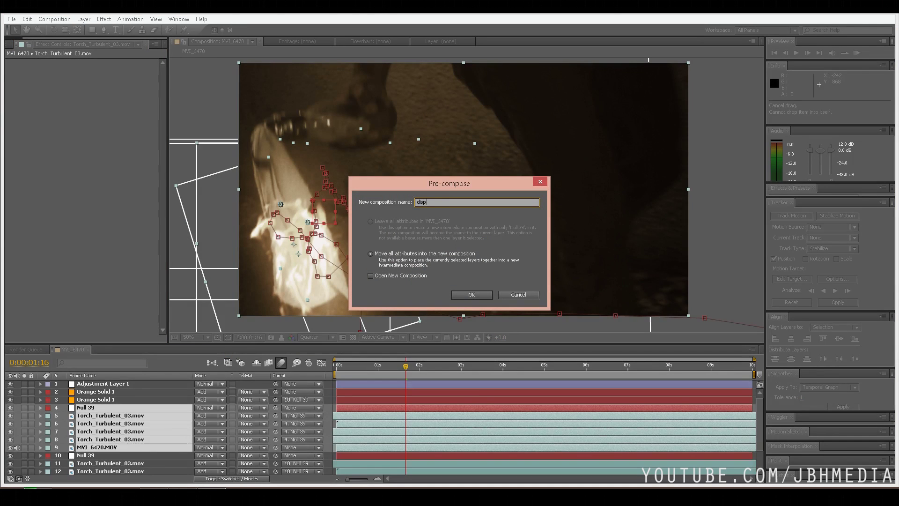
key("Return")
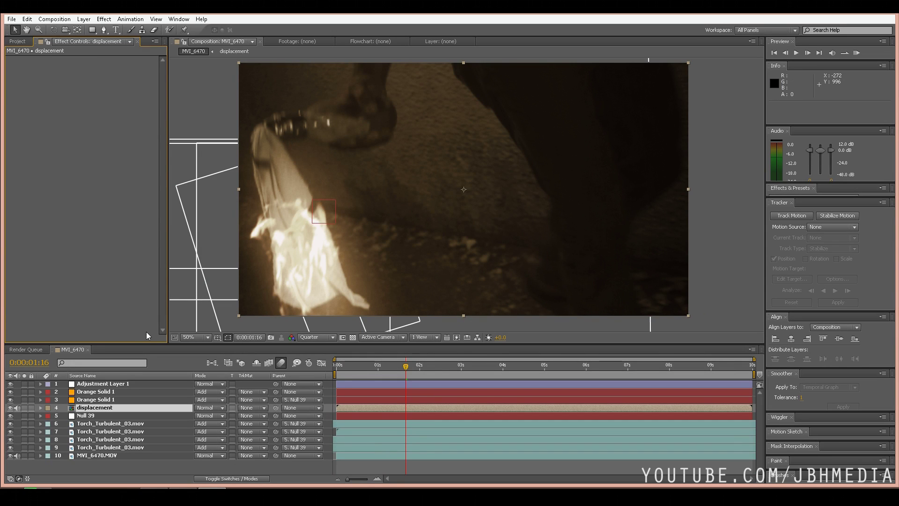
Inside the displacement precomp, scale the four torch layers up to about 151%.
double_click(87, 407)
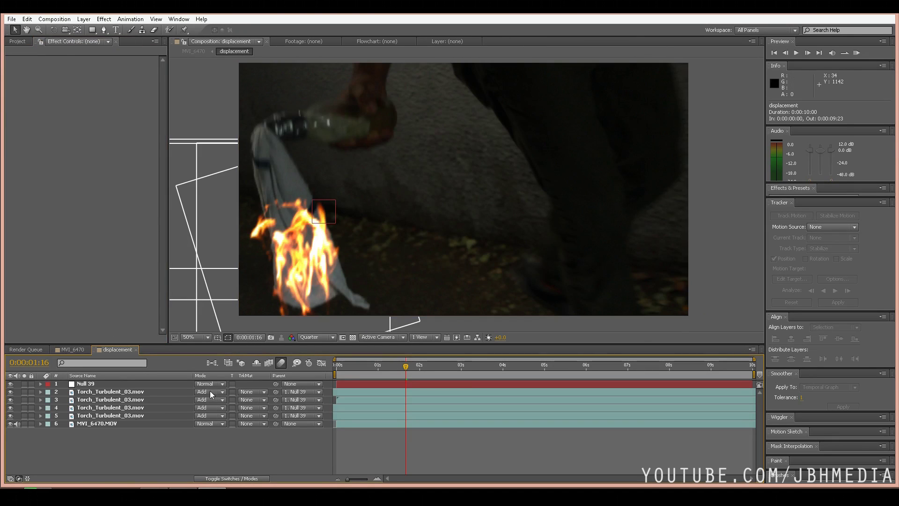
left_click(99, 416)
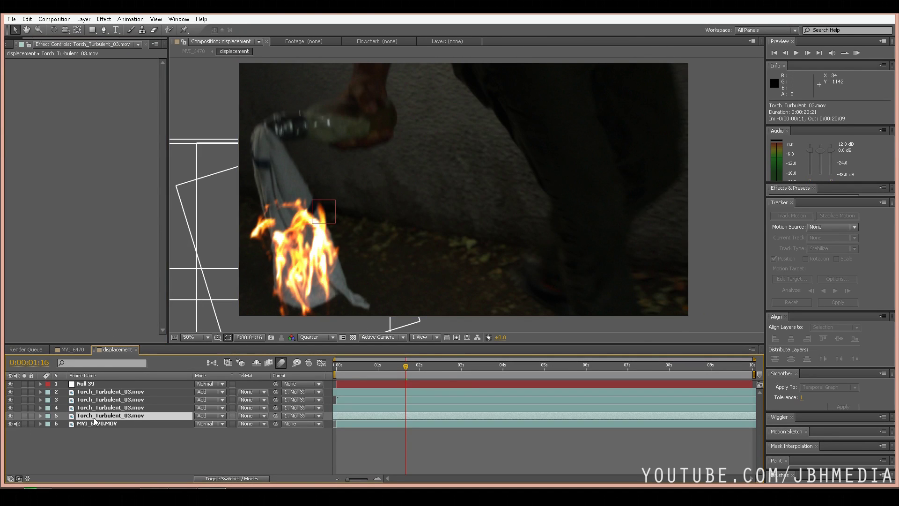
left_click(106, 392, "shift")
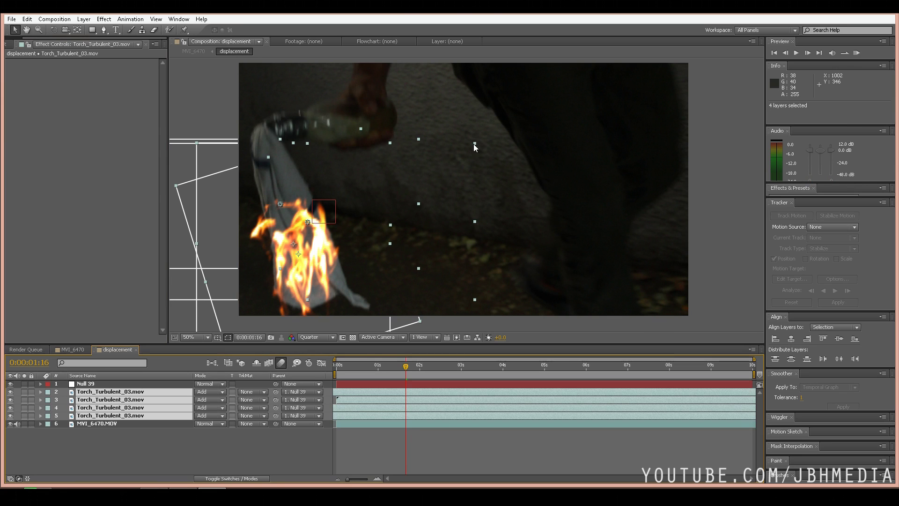
left_click_drag(475, 143, 519, 116)
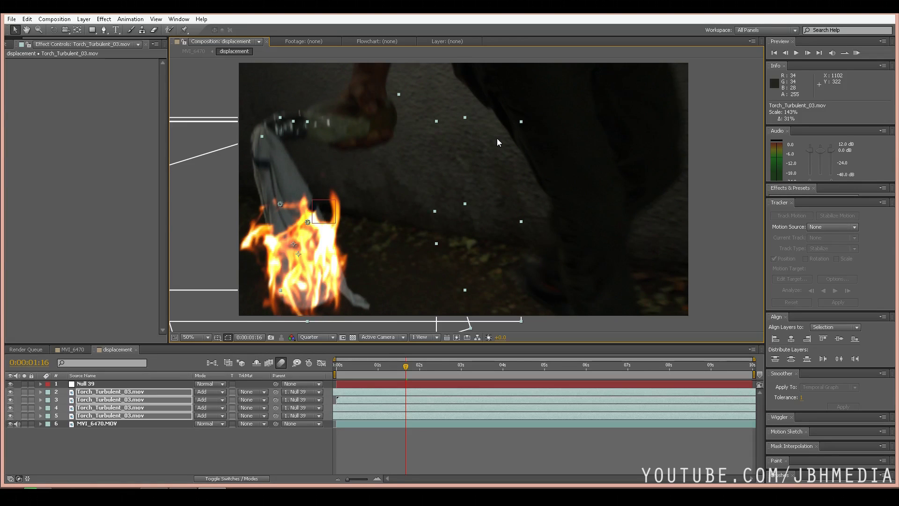
left_click_drag(522, 122, 534, 114)
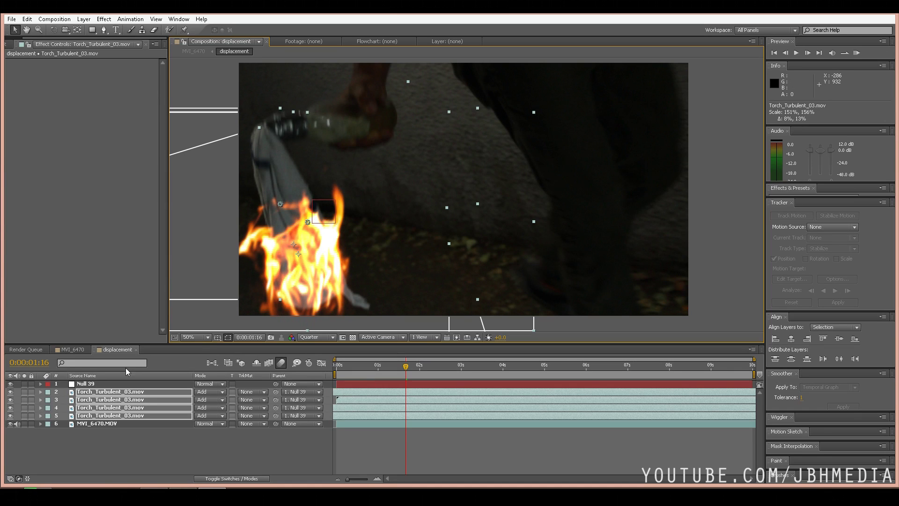
left_click(95, 424)
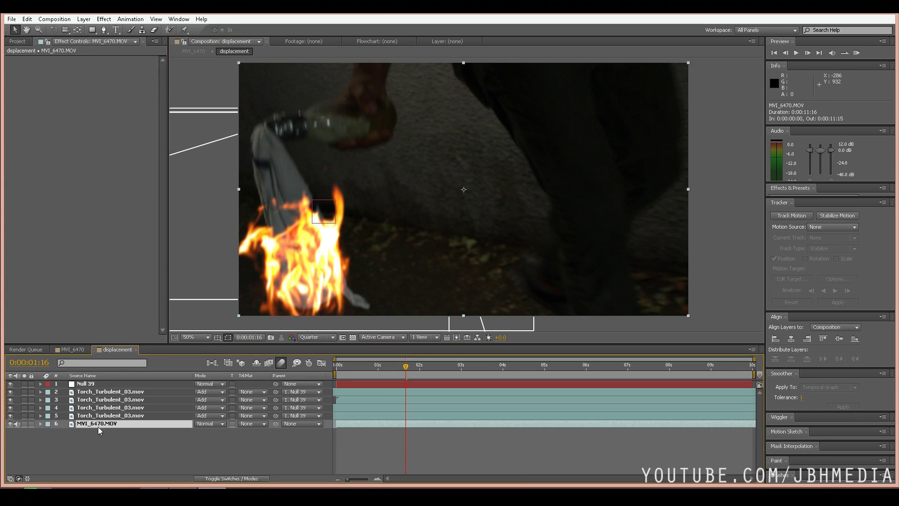
Hide MVI_6470.MOV inside the displacement precomp, then switch off the displacement layer in MVI_6470.
left_click(10, 423)
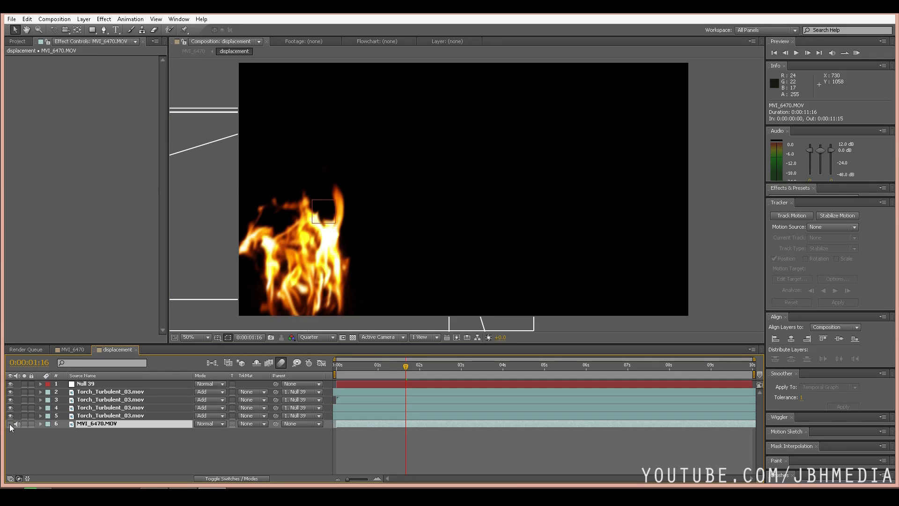
left_click(67, 350)
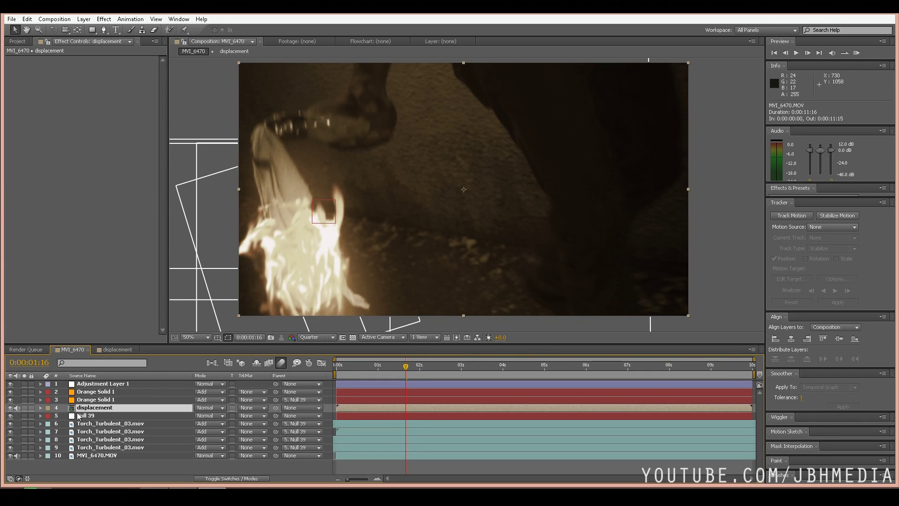
left_click(10, 409)
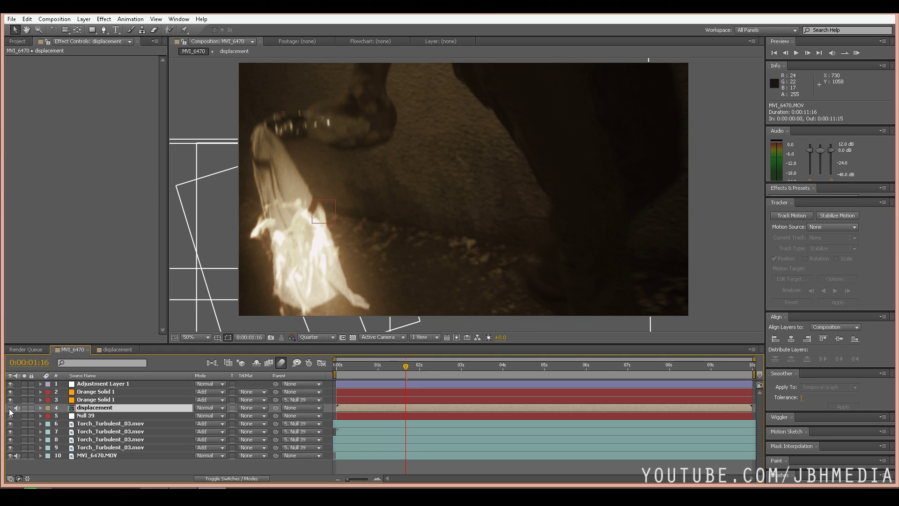
Add an adjustment layer named 'displacement map' directly above the displacement layer.
left_click(83, 19)
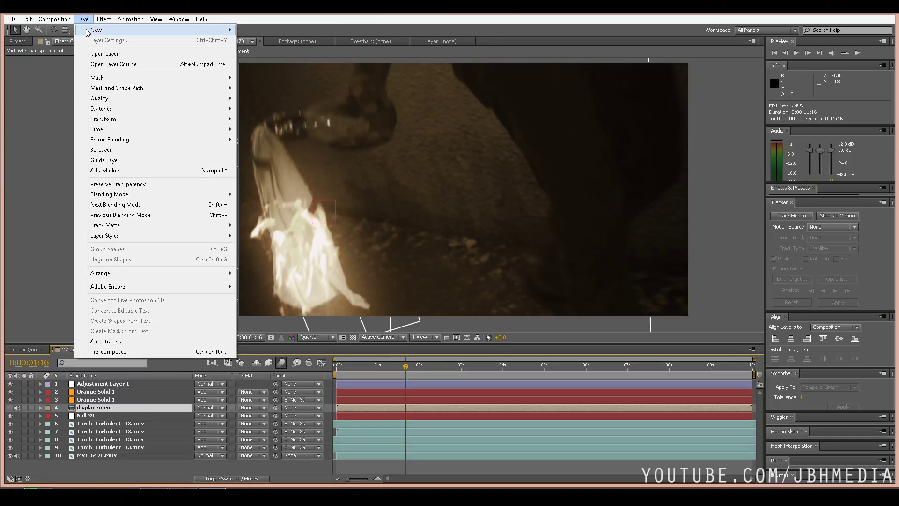
mouse_move(96, 30)
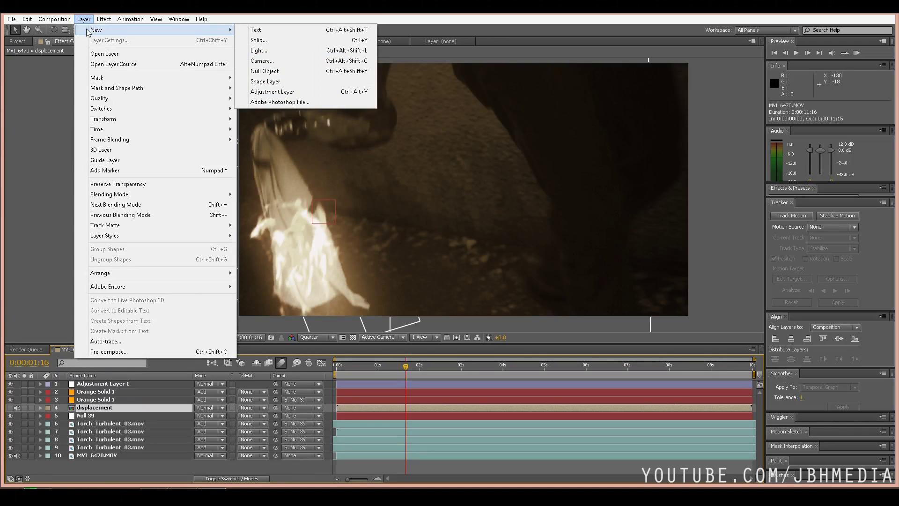
left_click(314, 92)
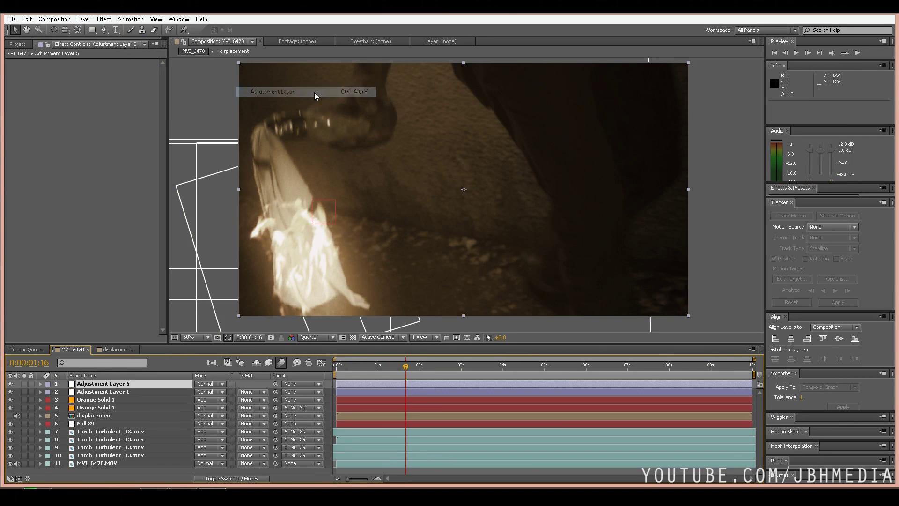
right_click(95, 387)
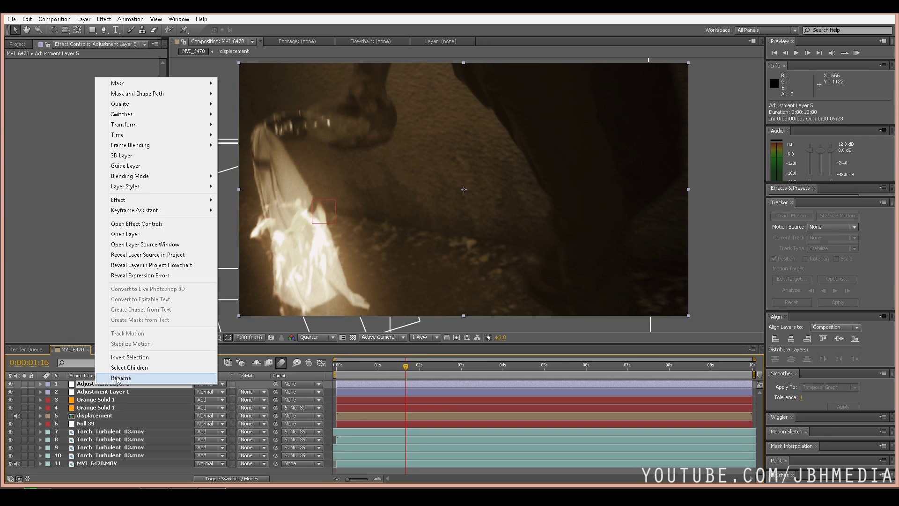
left_click(120, 379)
type("di")
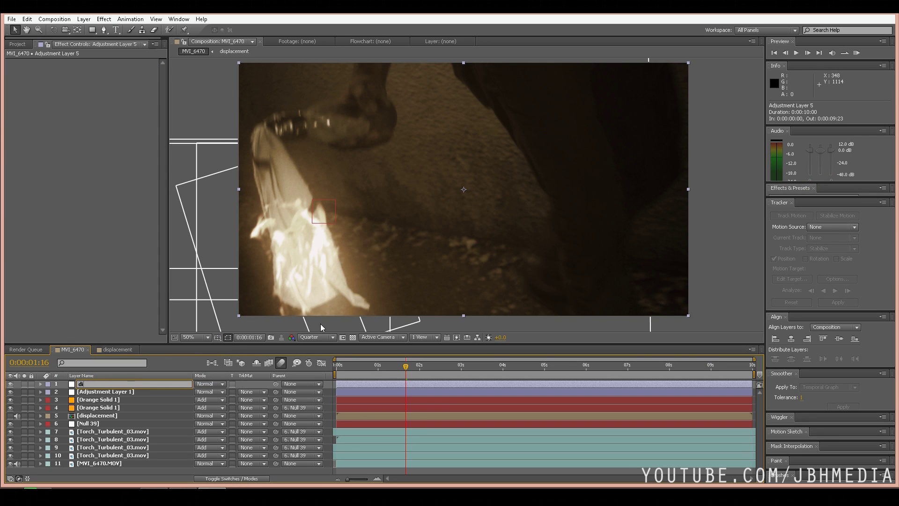
type("splacement map")
key("Return")
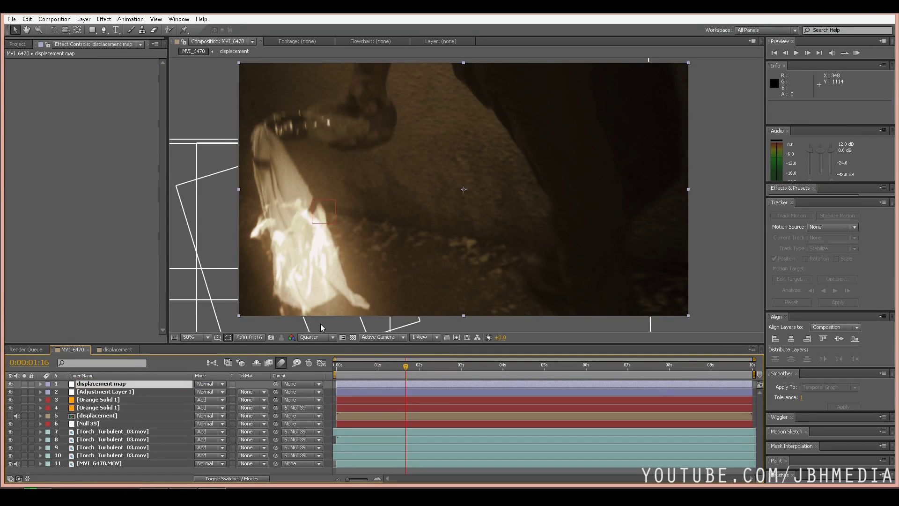
left_click_drag(94, 385, 92, 416)
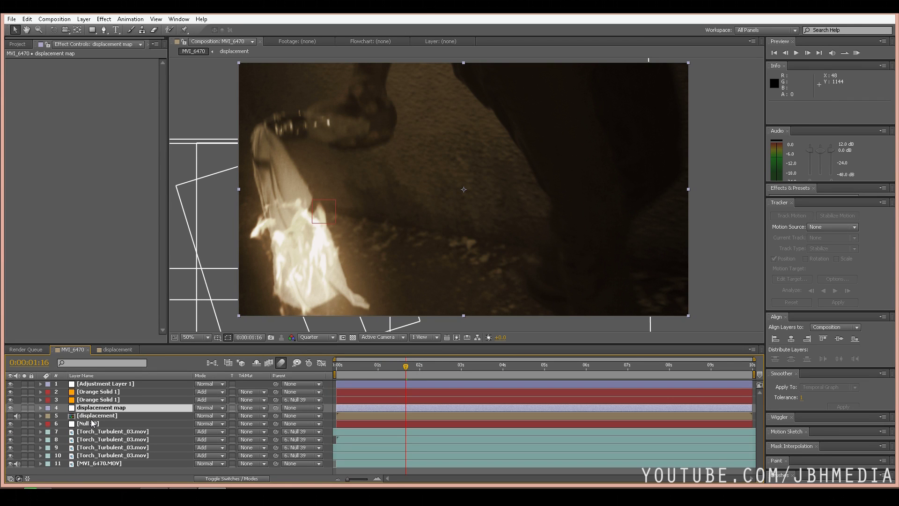
Apply Distort > Displacement Map with Max Horizontal and Max Vertical Displacement at 15.
left_click(103, 19)
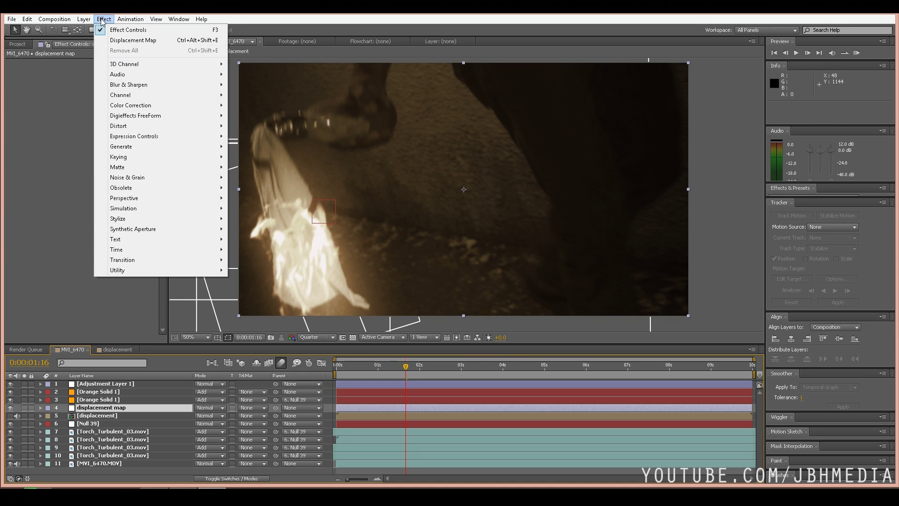
mouse_move(138, 129)
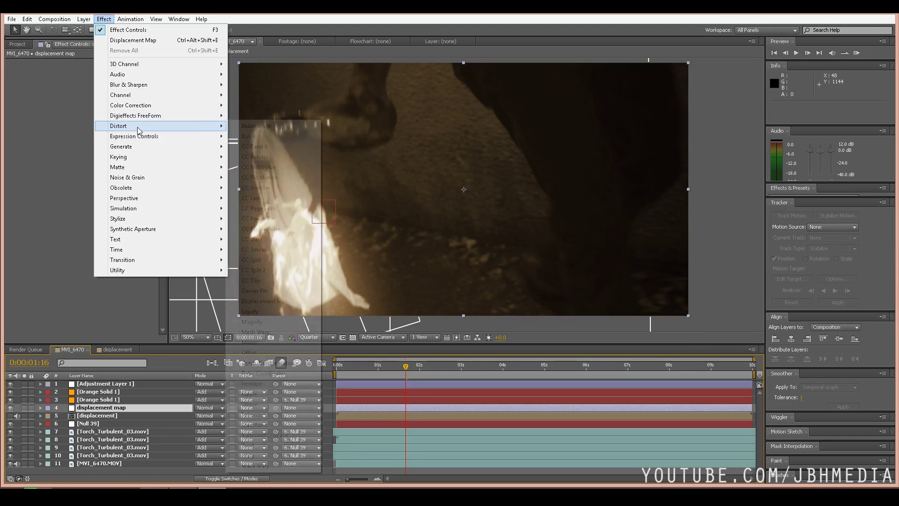
left_click(269, 302)
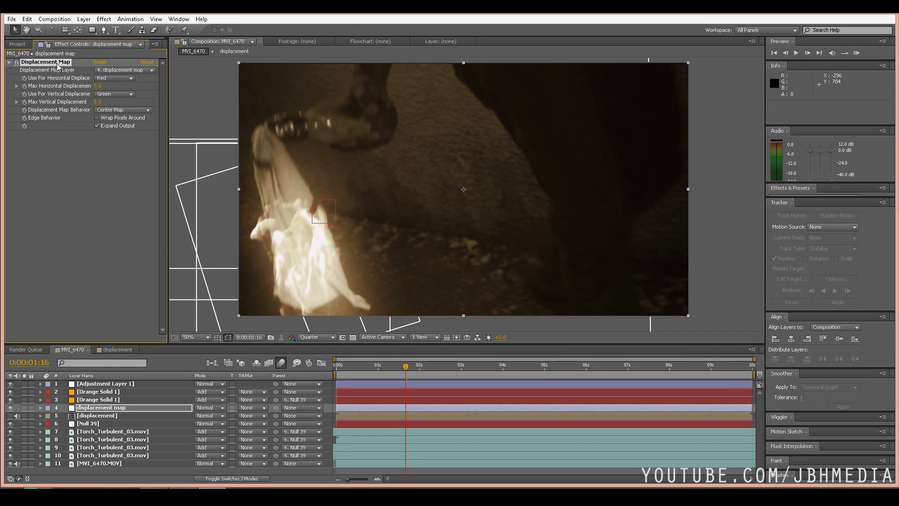
left_click(97, 87)
type("15")
key("Tab")
left_click(79, 169)
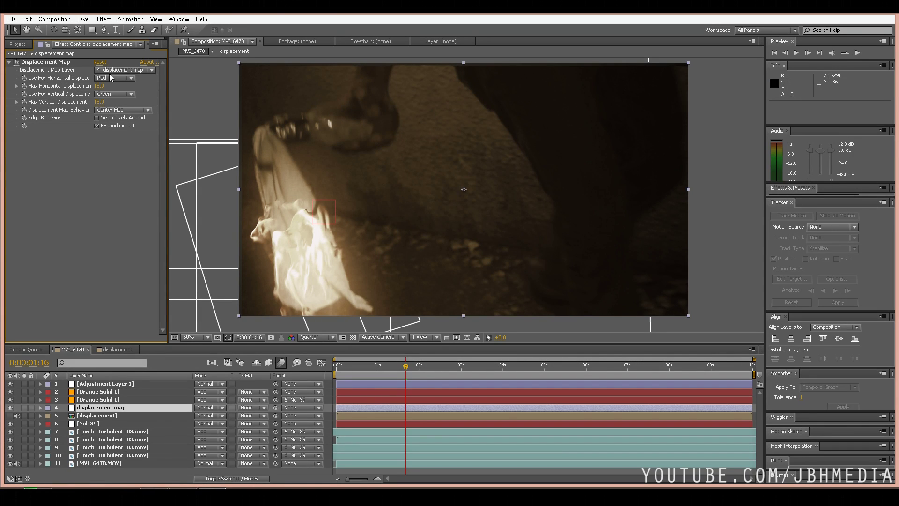
left_click(135, 71)
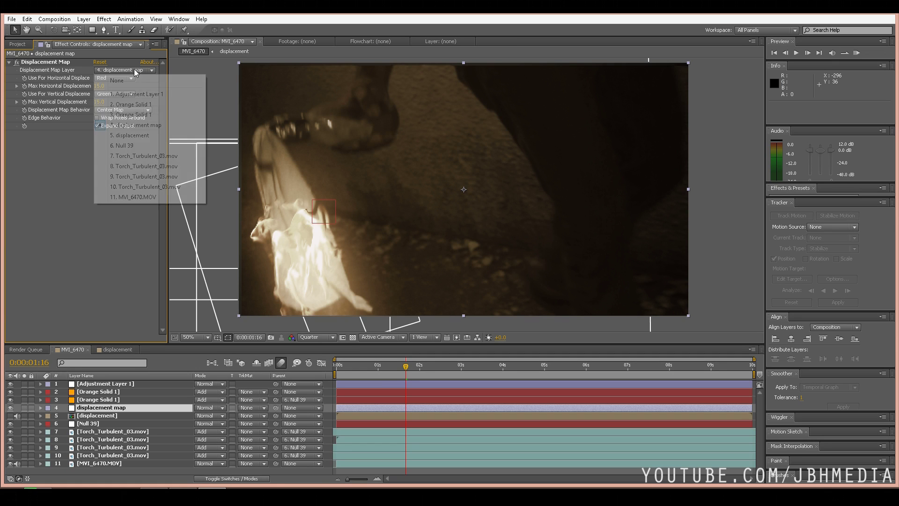
Use layer 5, displacement, as the map and undo the mistyped 156 horizontal value.
left_click(136, 136)
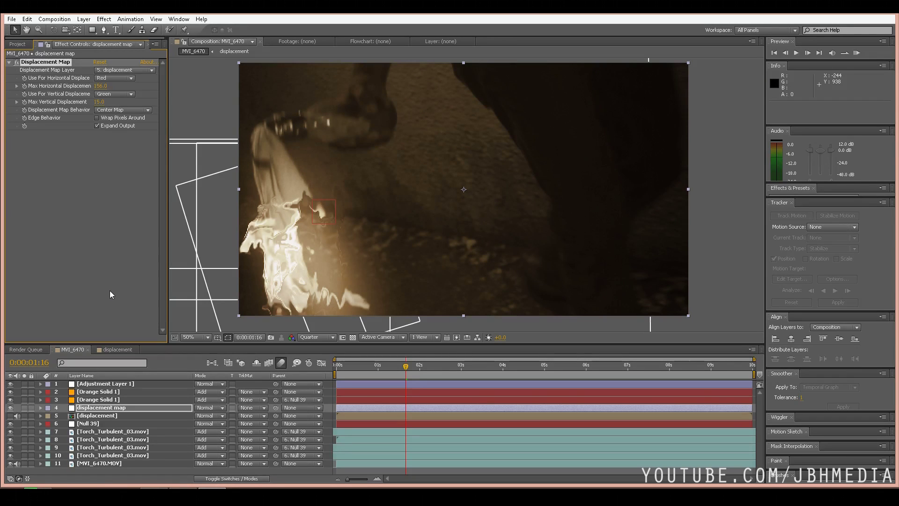
key("ctrl+z")
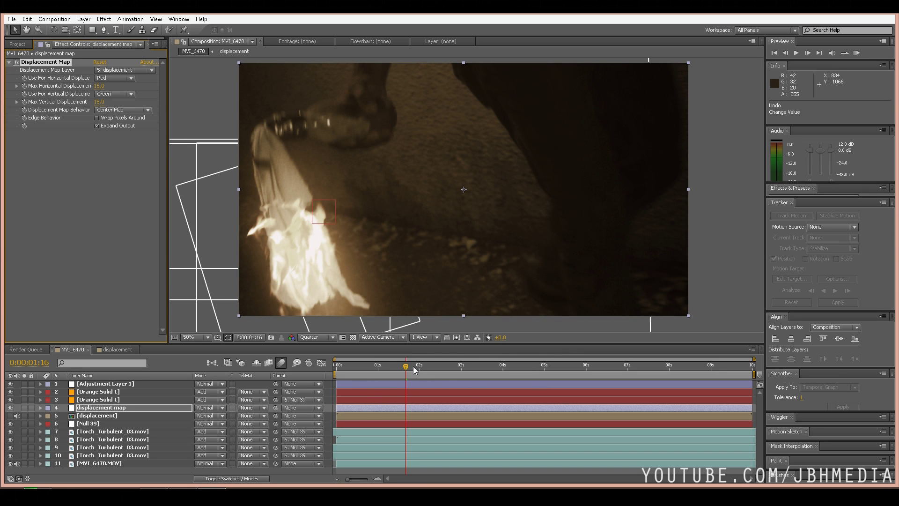
Scrub through the heat-distorted shot and park on frame 0:00:01:11.
left_click(377, 366)
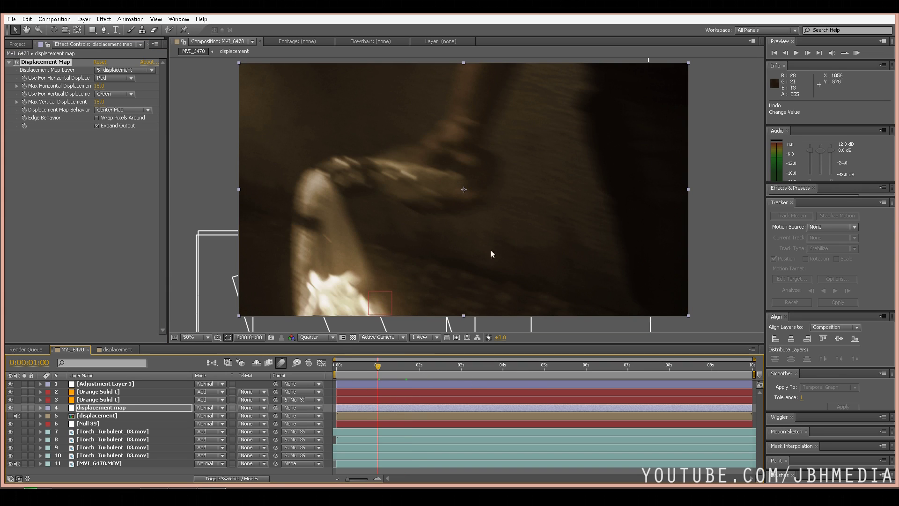
mouse_move(378, 366)
left_mouse_down()
mouse_move(487, 368)
mouse_move(382, 372)
left_mouse_up()
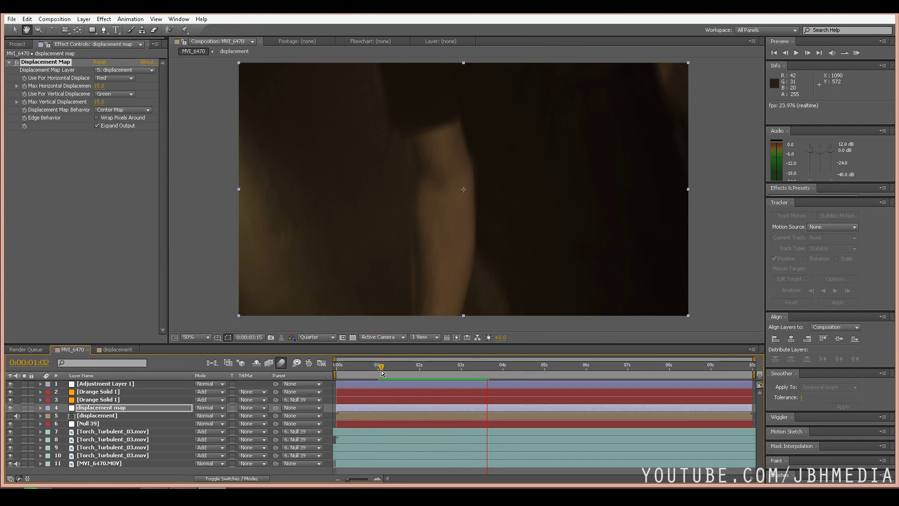
left_click(382, 370)
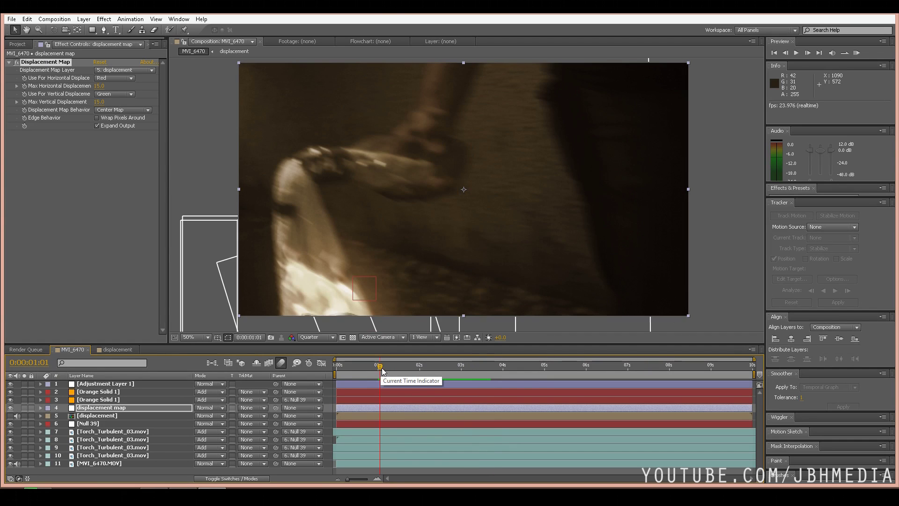
left_click(365, 366)
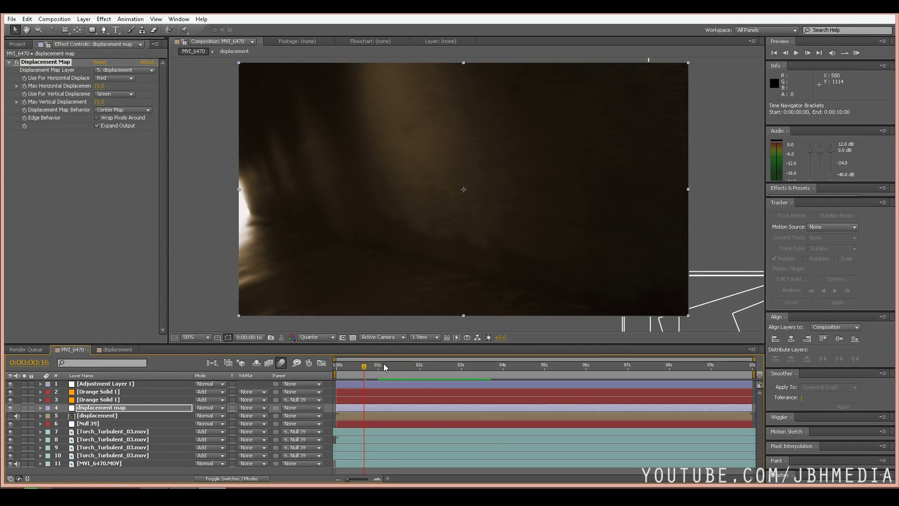
left_click(384, 366)
left_click(397, 370)
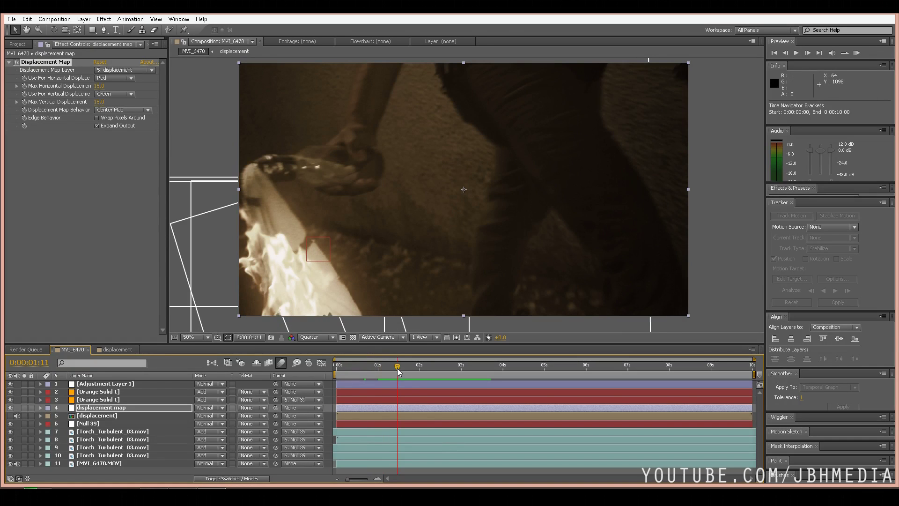
left_click(10, 407)
left_click(10, 408)
left_click(10, 408)
left_click(10, 408)
left_click(10, 408)
left_click(10, 407)
left_click(10, 408)
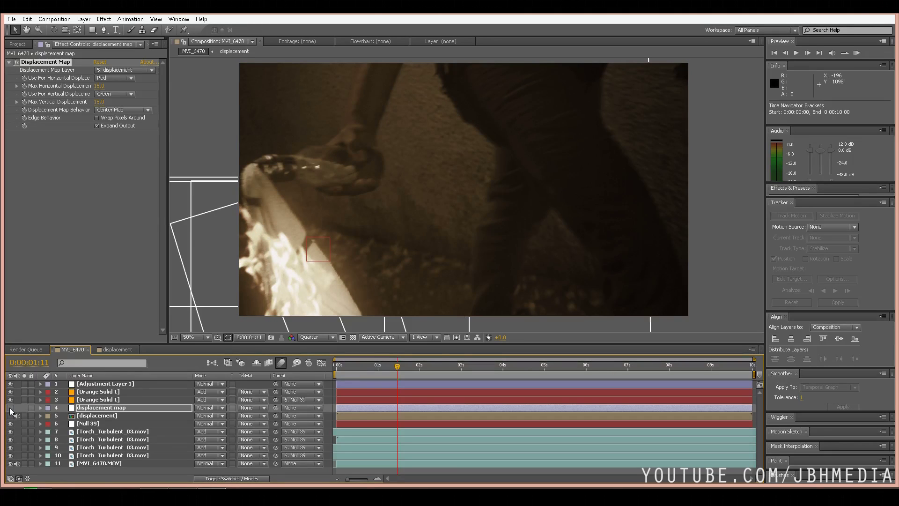
left_click(11, 407)
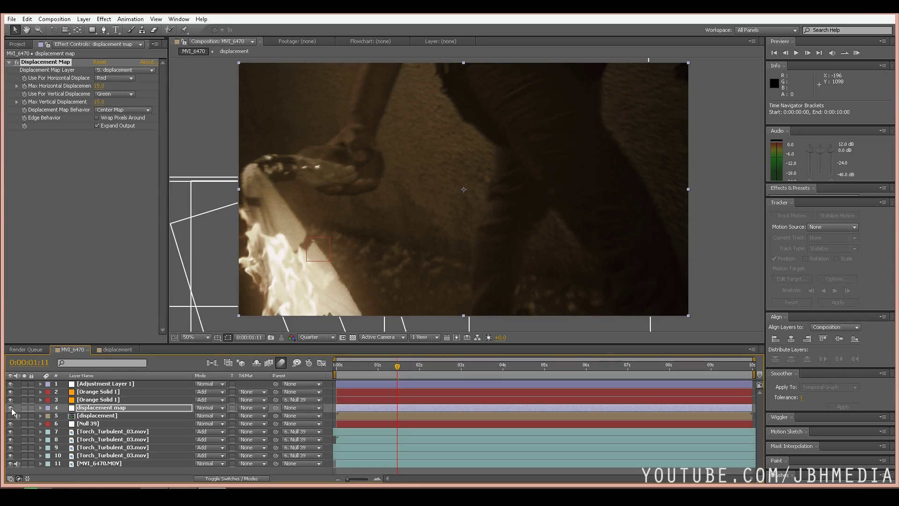